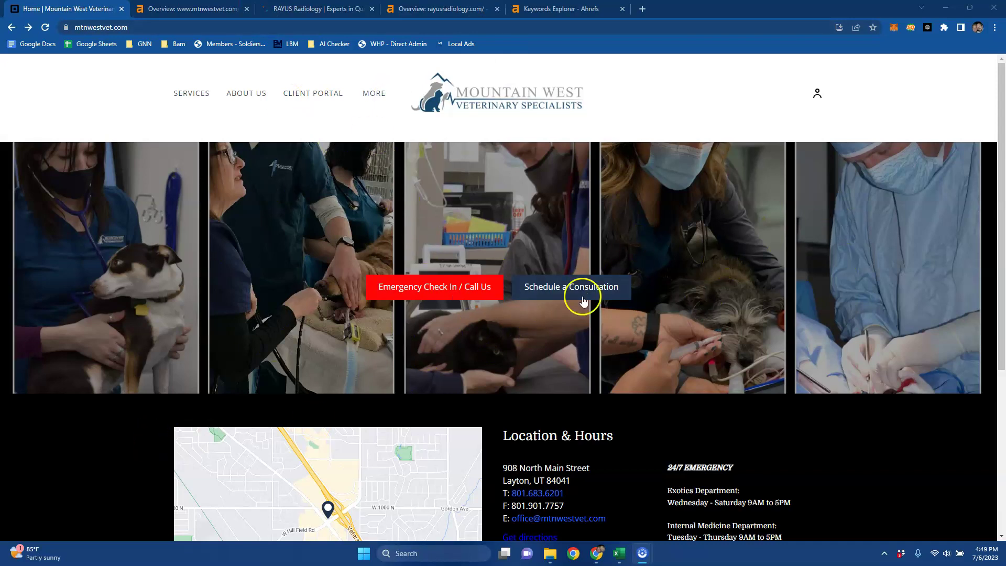
# Scroll up and down through the mtnwestvet.com clinic homepage to review its content
pyautogui.scroll(-5, 713, 300)
pyautogui.scroll(5, 713, 299)
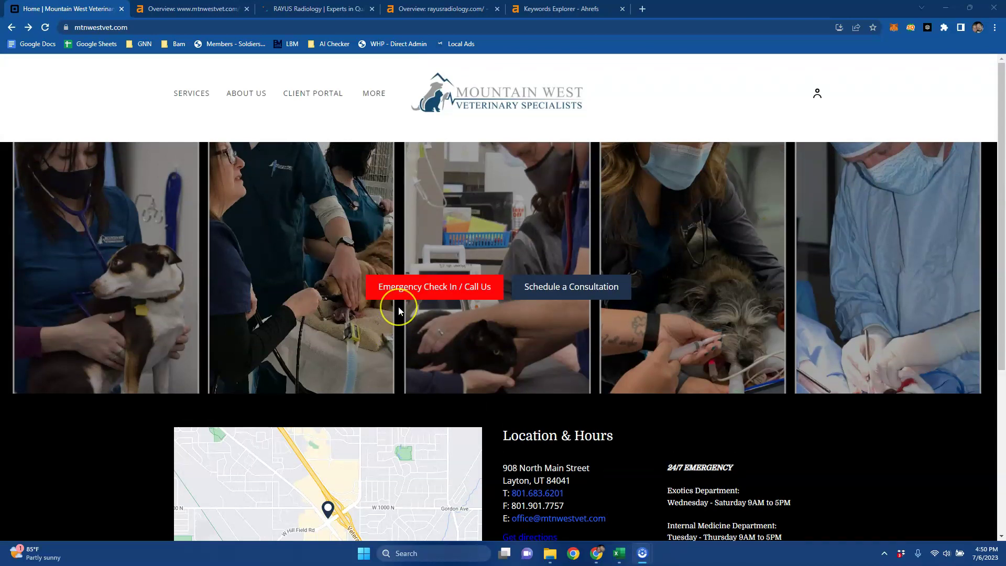
pyautogui.scroll(-3, 399, 311)
pyautogui.scroll(-2, 677, 403)
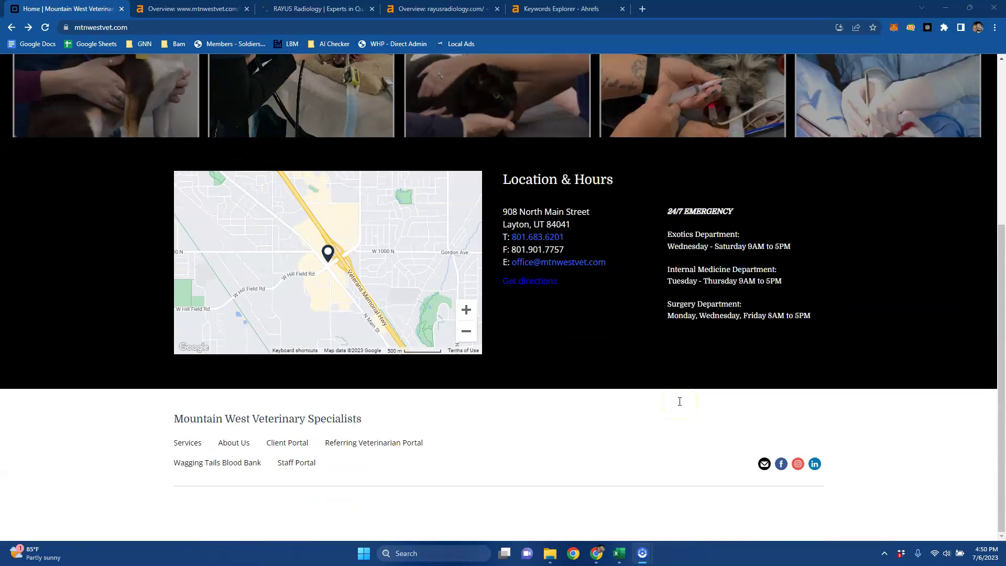
pyautogui.scroll(5, 608, 469)
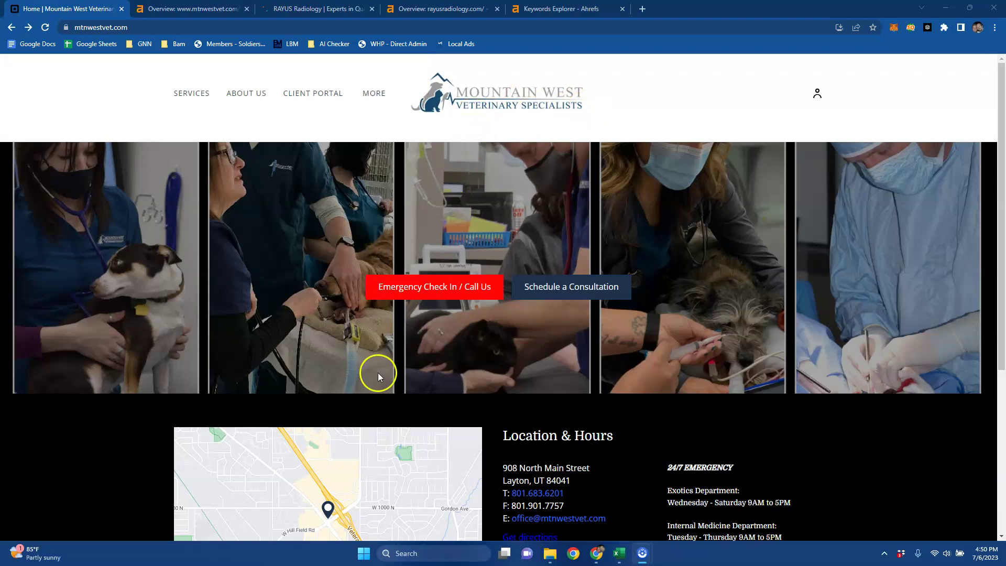
pyautogui.scroll(-5, 667, 429)
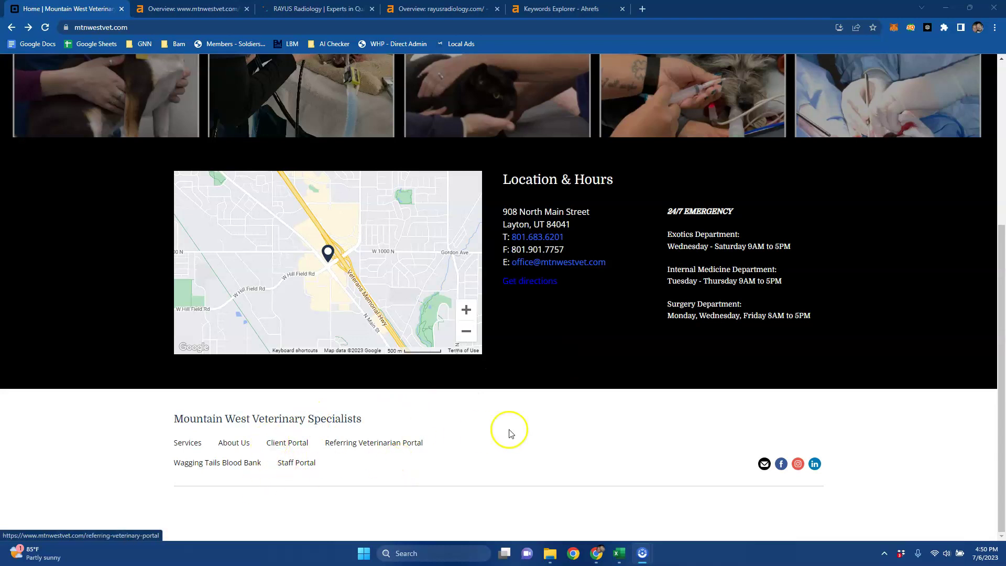
pyautogui.scroll(1, 519, 433)
pyautogui.scroll(4, 519, 434)
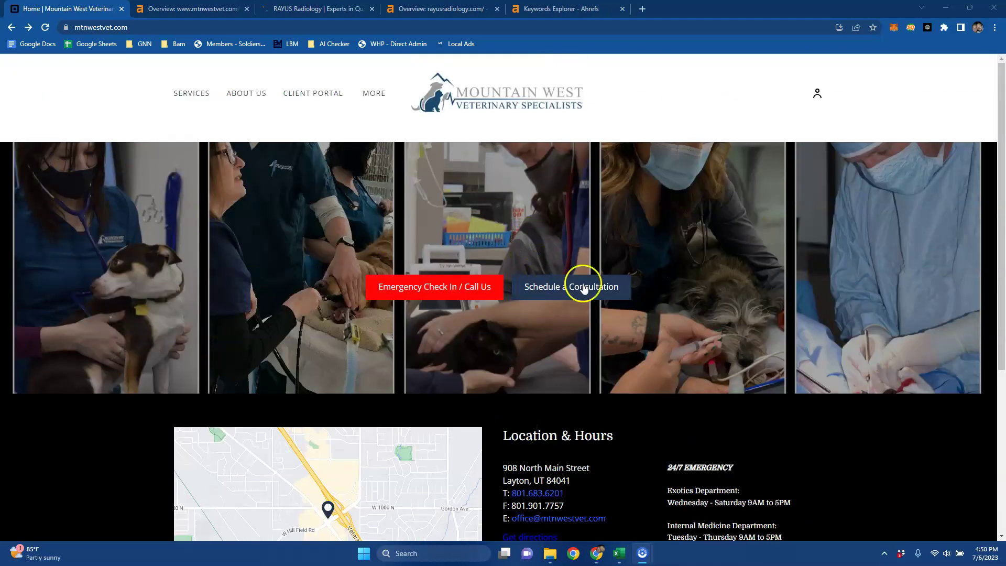
pyautogui.scroll(-3, 640, 373)
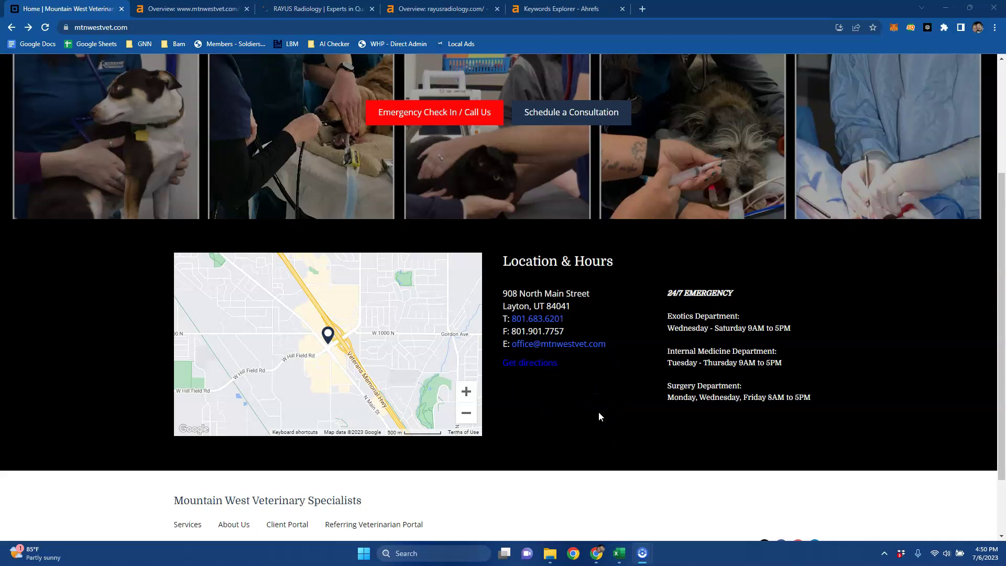
pyautogui.scroll(3, 565, 407)
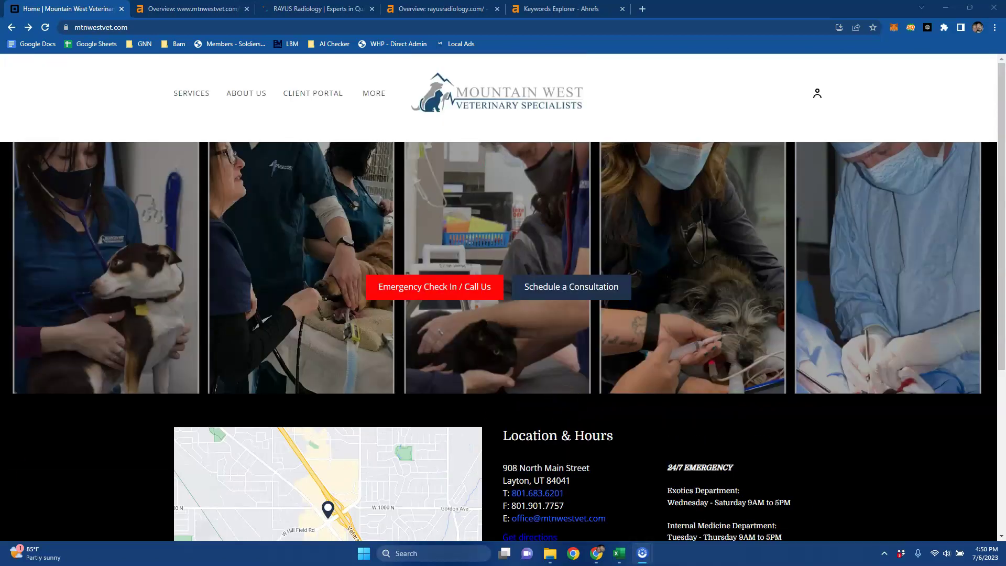
# Begin saving the clinic homepage, then cancel the save
pyautogui.rightClick(61, 302)
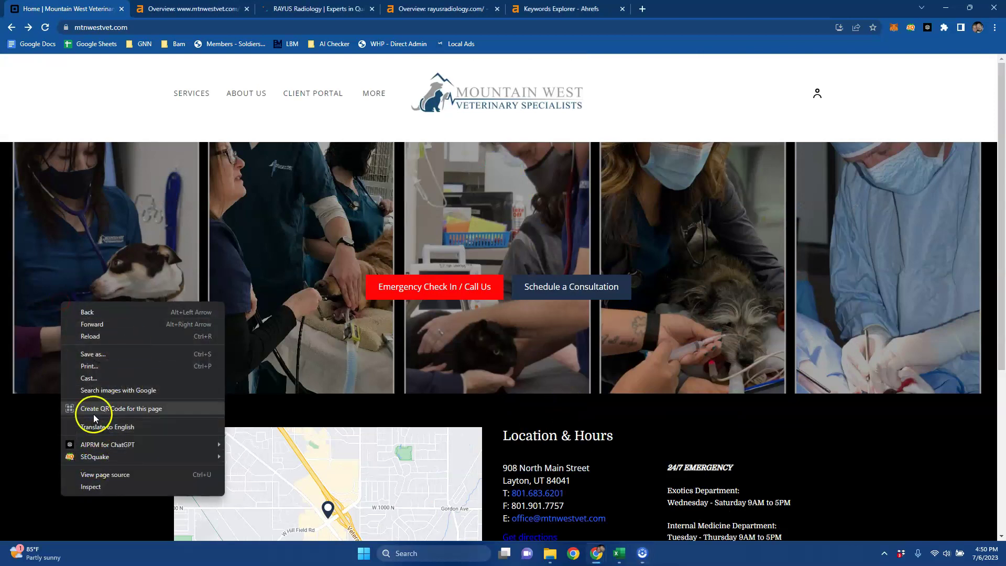
pyautogui.click(92, 354)
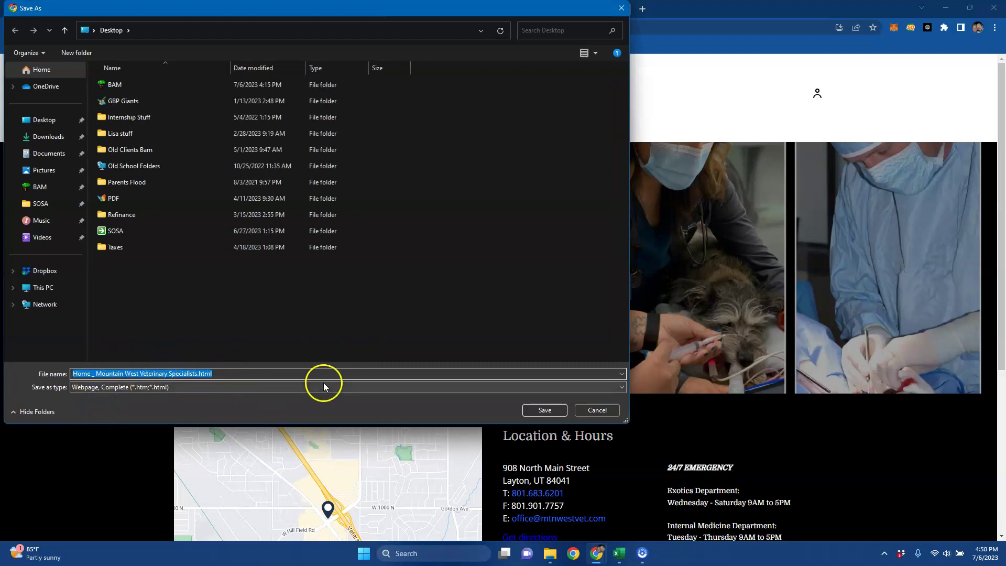
pyautogui.click(621, 9)
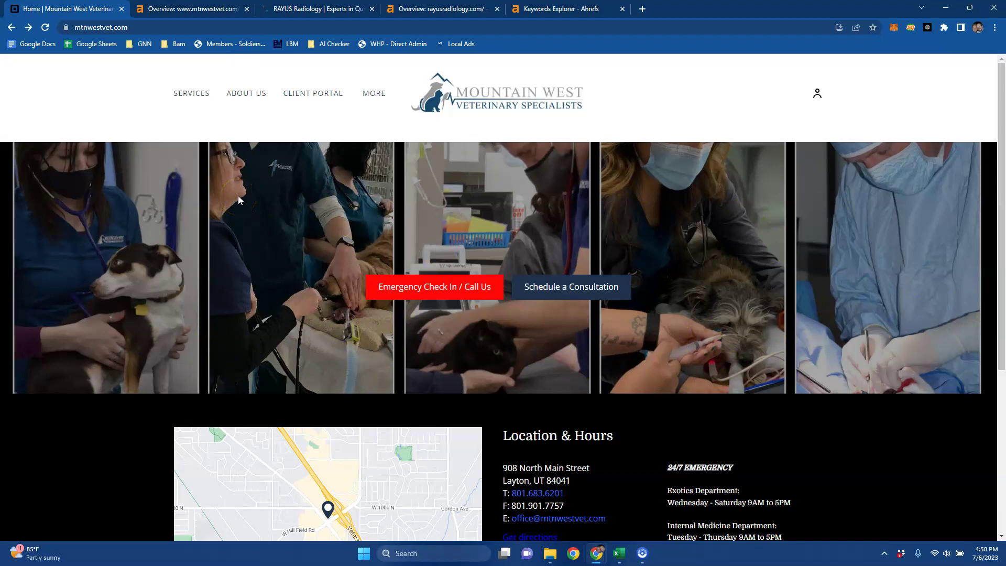
# Return to the Ahrefs overview for mtnwestvet.com and highlight its UR and AR ratings
pyautogui.click(200, 10)
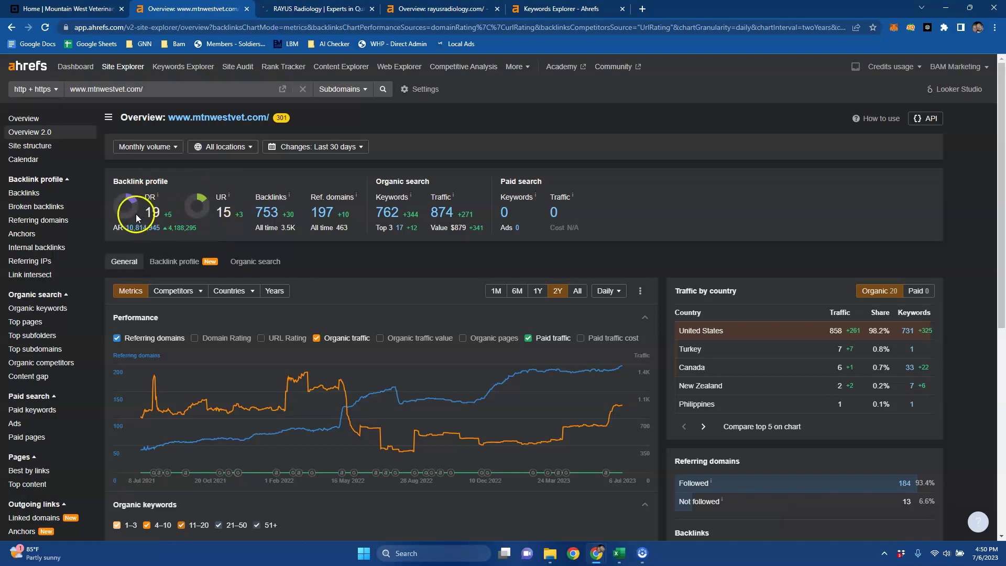
pyautogui.moveTo(240, 215)
pyautogui.mouseDown()
pyautogui.moveTo(149, 228)
pyautogui.moveTo(124, 215)
pyautogui.moveTo(238, 235)
pyautogui.mouseUp()
pyautogui.click(229, 236)
# Open the 762 organic keywords list and review volume, KD and traffic for 'mountain west vet'
pyautogui.click(394, 213)
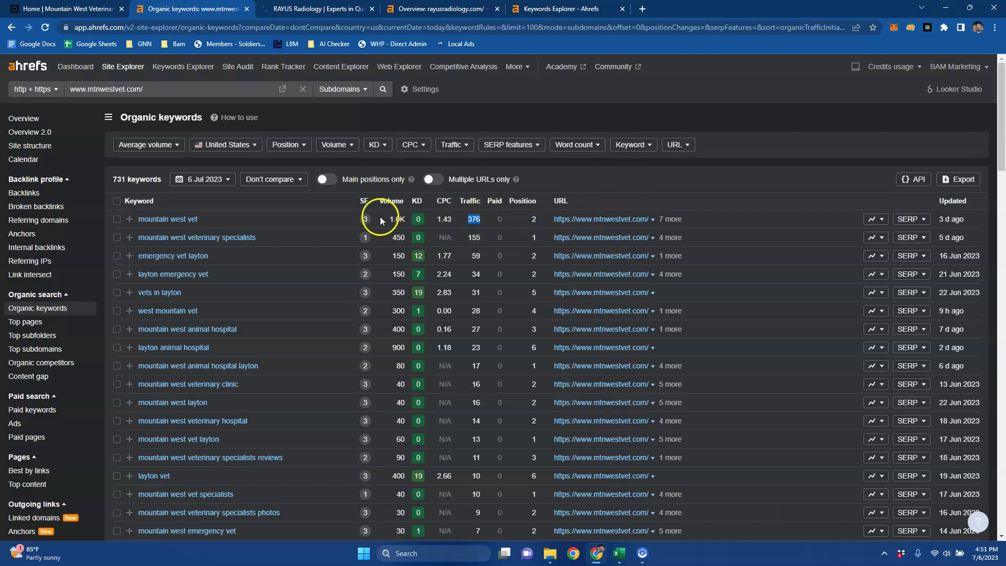
pyautogui.moveTo(389, 221); pyautogui.dragTo(422, 215)
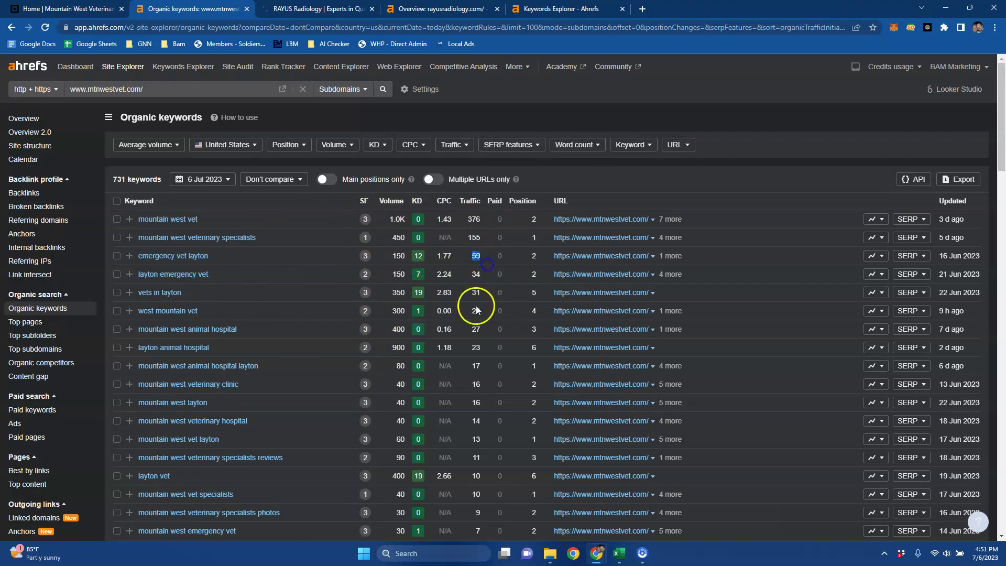
pyautogui.moveTo(470, 329)
pyautogui.mouseDown()
pyautogui.moveTo(493, 340)
pyautogui.moveTo(475, 329)
pyautogui.mouseUp()
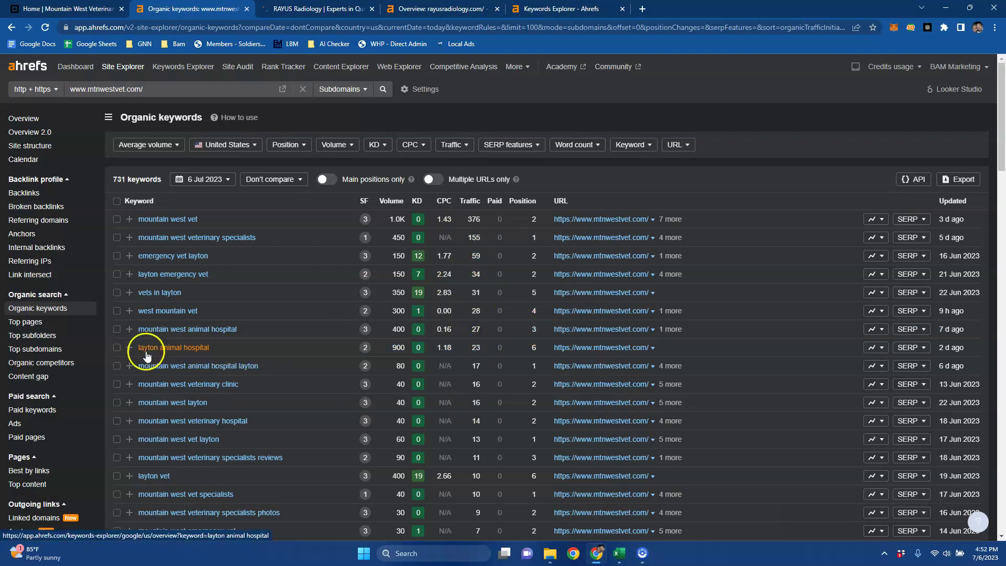
# Highlight all metrics for 'layton animal hospital', including its ranking position 6
pyautogui.moveTo(136, 344); pyautogui.dragTo(215, 347)
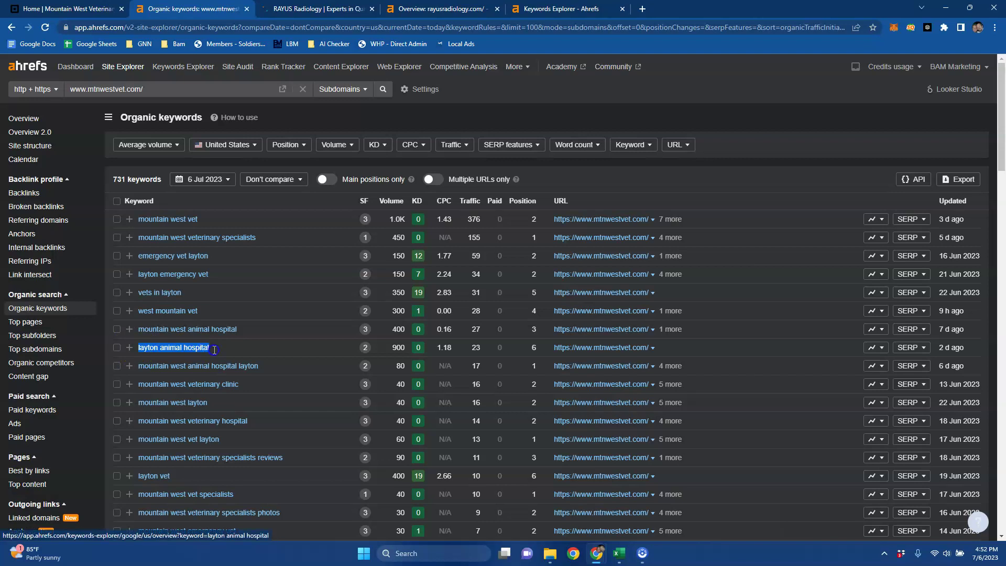
pyautogui.doubleClick(531, 347)
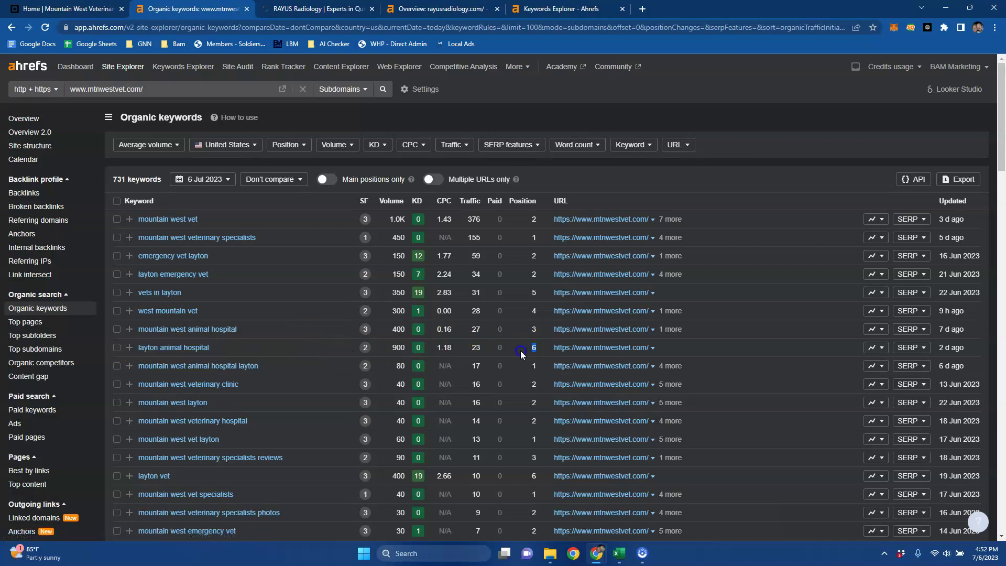
pyautogui.moveTo(392, 347); pyautogui.dragTo(552, 346)
pyautogui.click(561, 184)
# Reopen the Google results for 'pet mri layton' and scroll through the local listings
pyautogui.hotkey('ctrl', 'shift', 't')
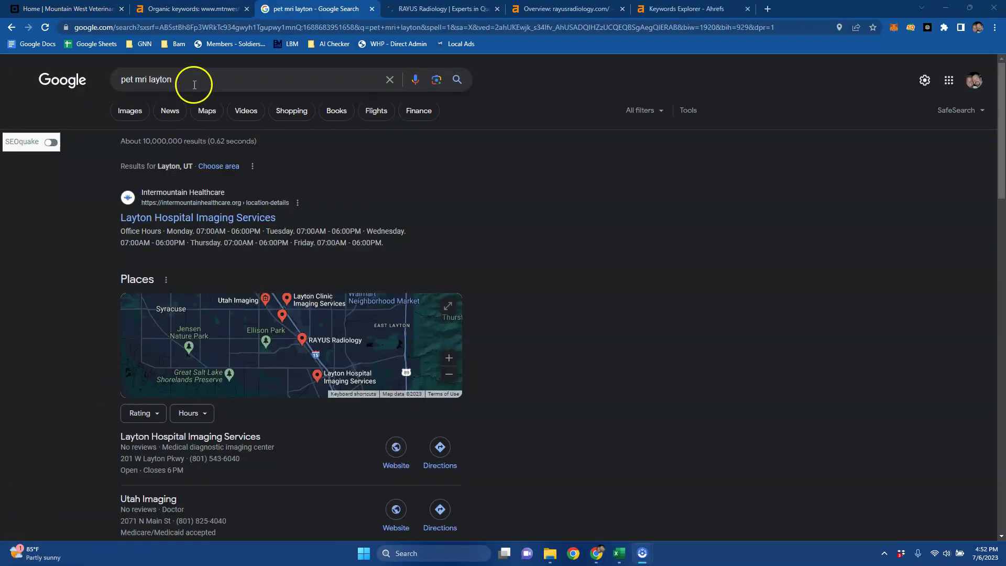
pyautogui.moveTo(194, 85); pyautogui.dragTo(94, 84)
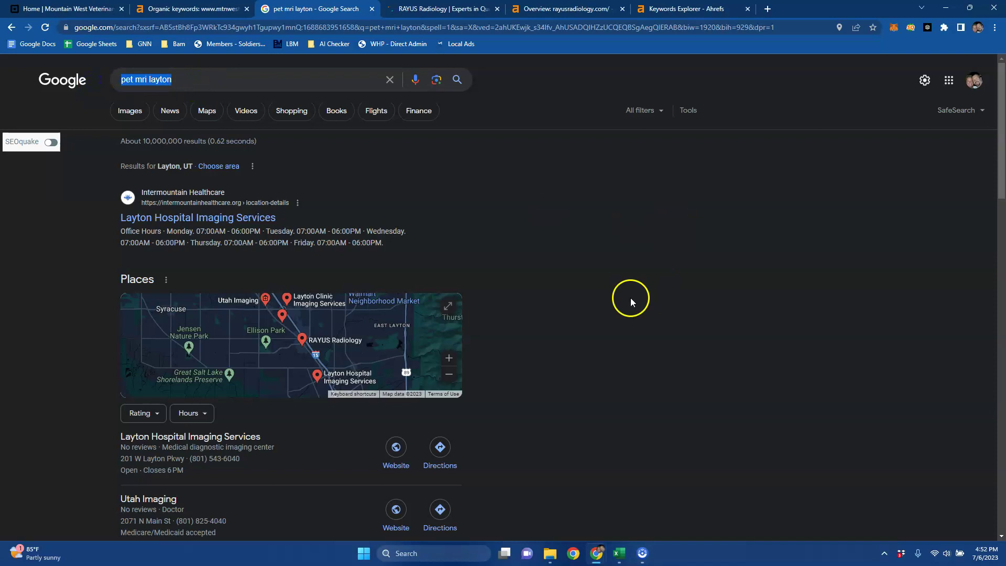
pyautogui.scroll(-3, 530, 283)
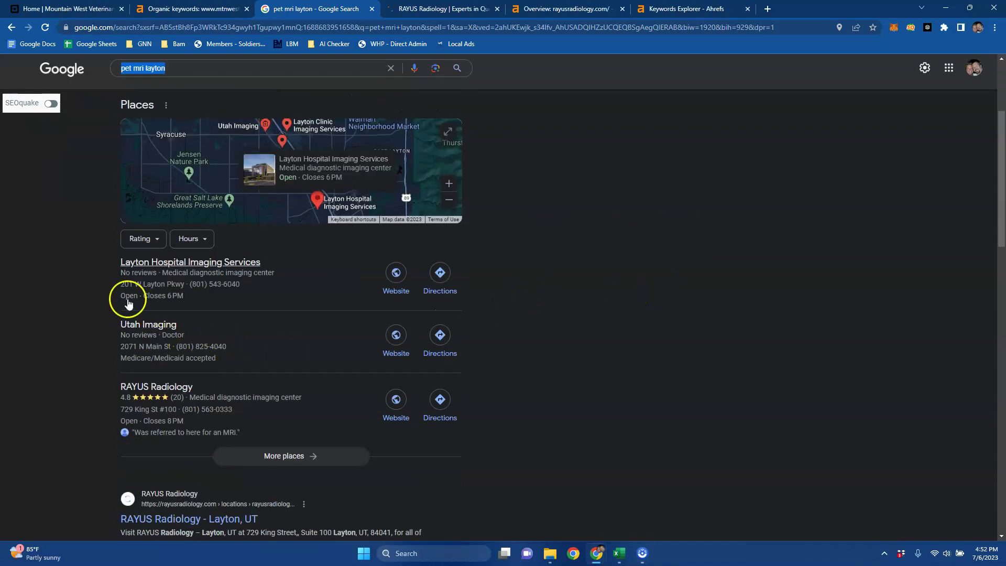
pyautogui.scroll(3, 579, 394)
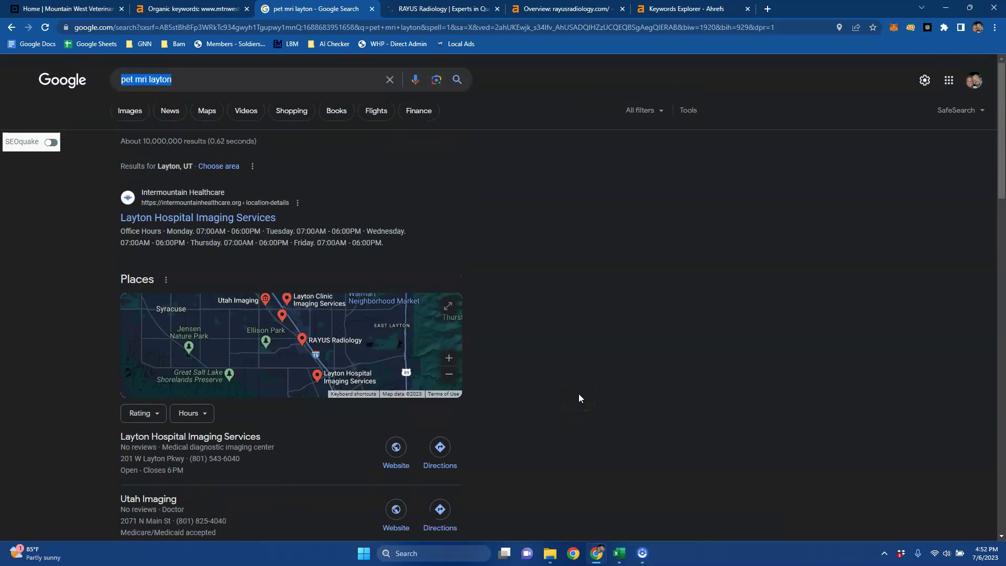
pyautogui.scroll(-3, 579, 394)
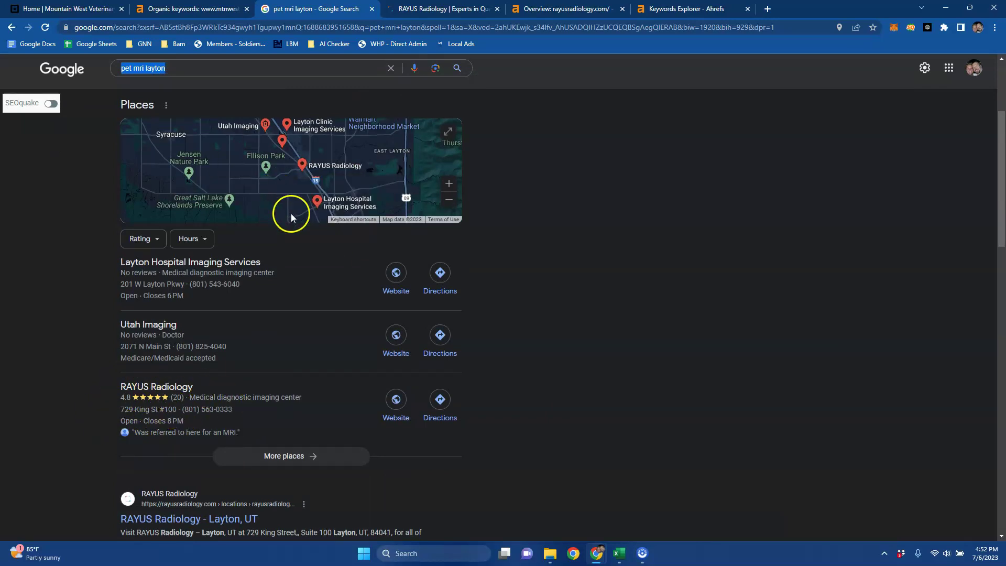
pyautogui.scroll(3, 647, 251)
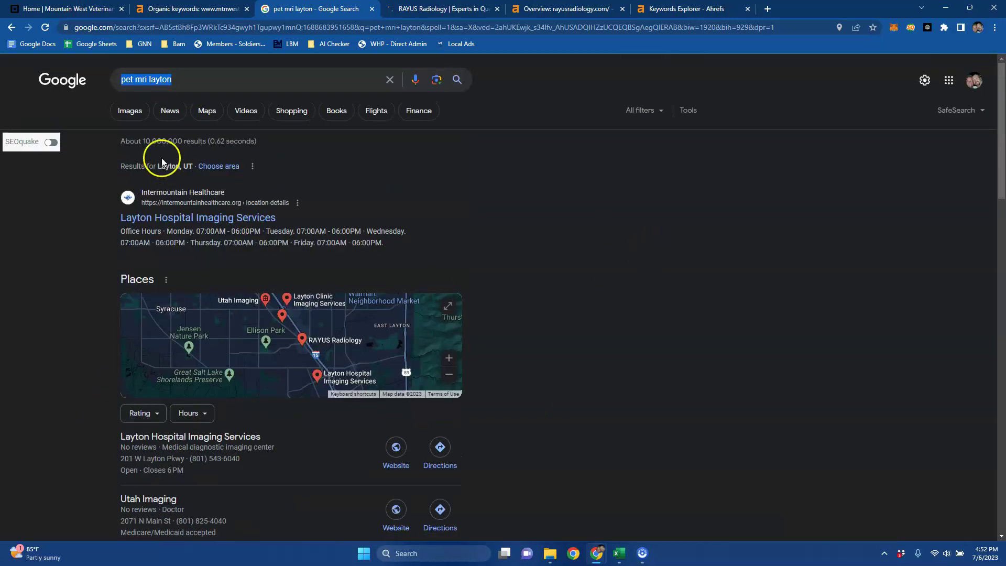
pyautogui.scroll(-3, 328, 377)
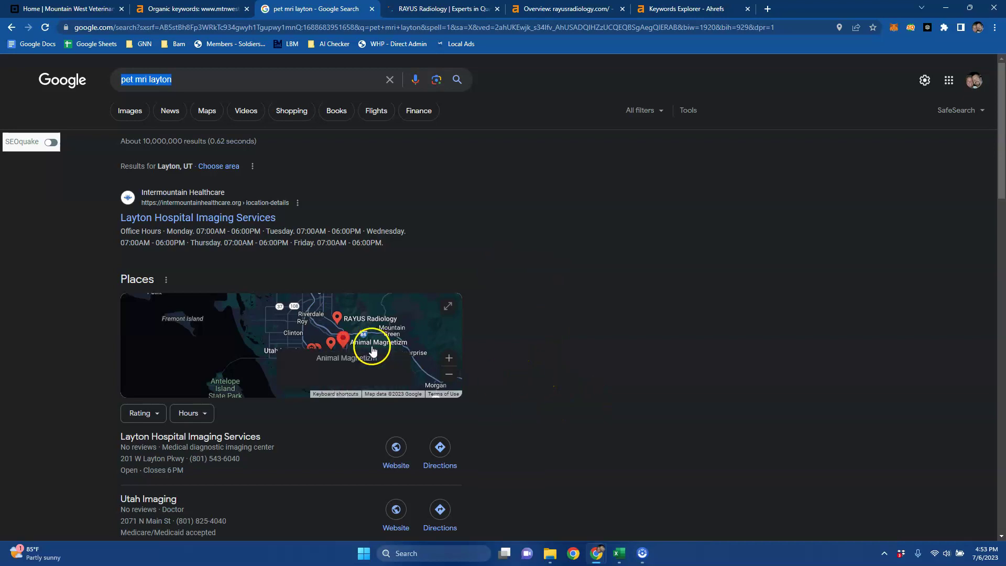
pyautogui.scroll(-3, 492, 423)
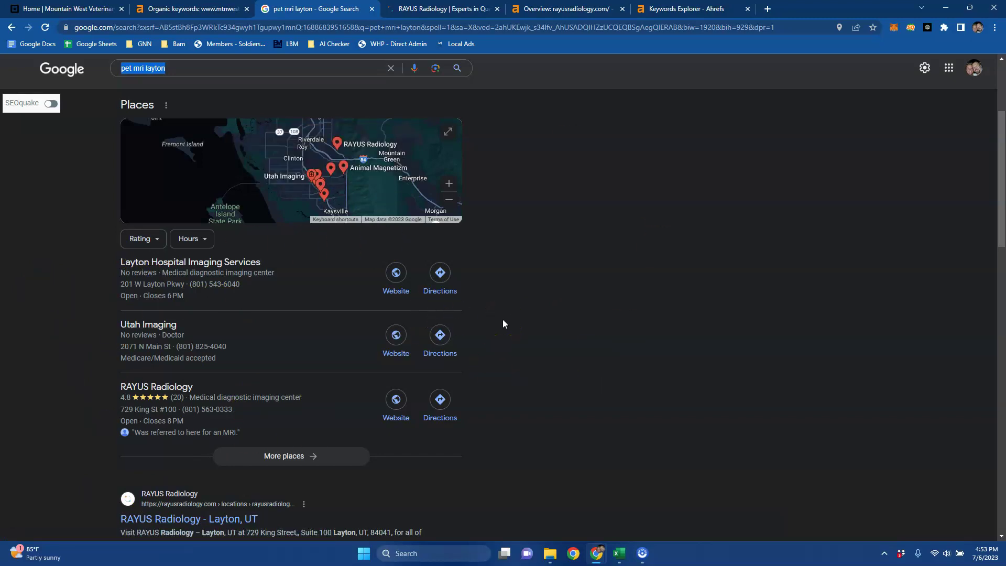
pyautogui.scroll(-5, 502, 319)
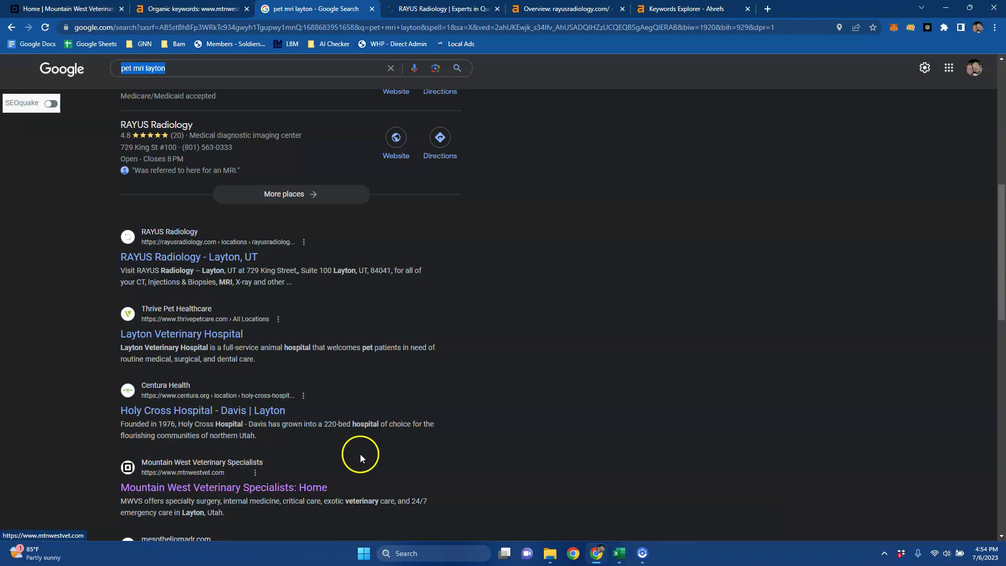
pyautogui.scroll(1, 473, 348)
pyautogui.scroll(8, 474, 348)
# From the RAYUS homepage's Latest From RAYUS Radiology section, open the third post about patient experience
pyautogui.hotkey('ctrl', 'Tab')
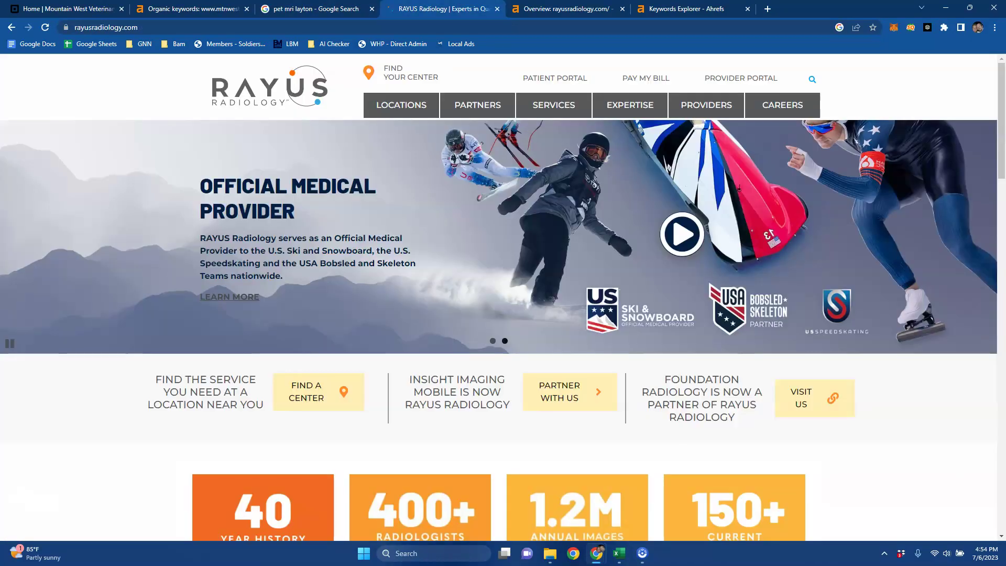
pyautogui.scroll(-20, 174, 242)
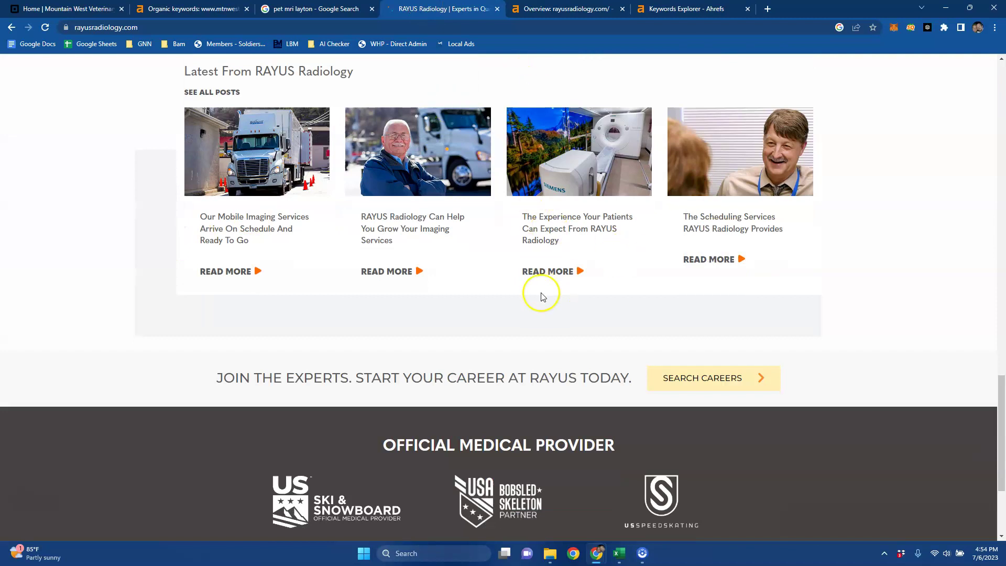
pyautogui.click(549, 273)
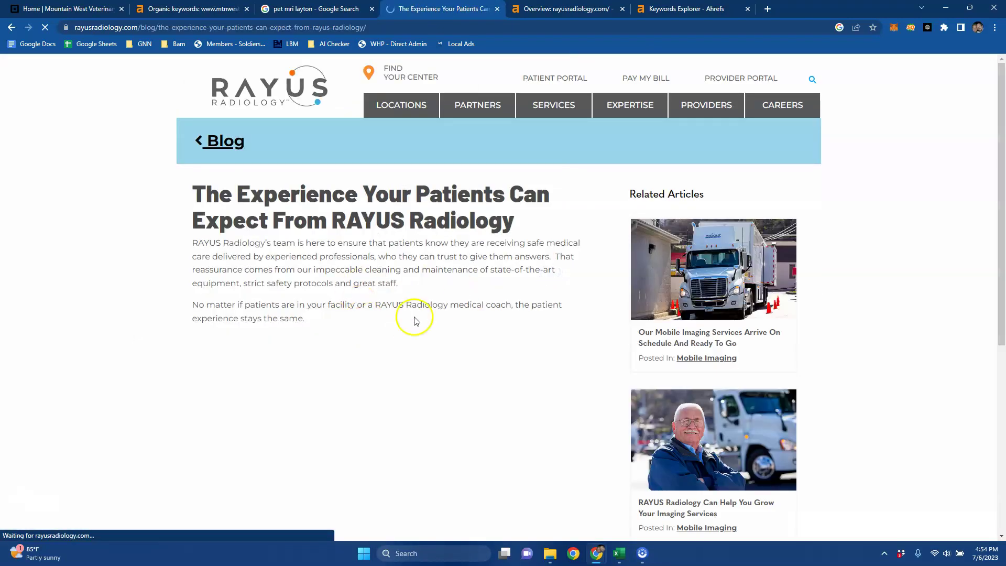
pyautogui.scroll(-5, 601, 325)
pyautogui.scroll(5, 433, 230)
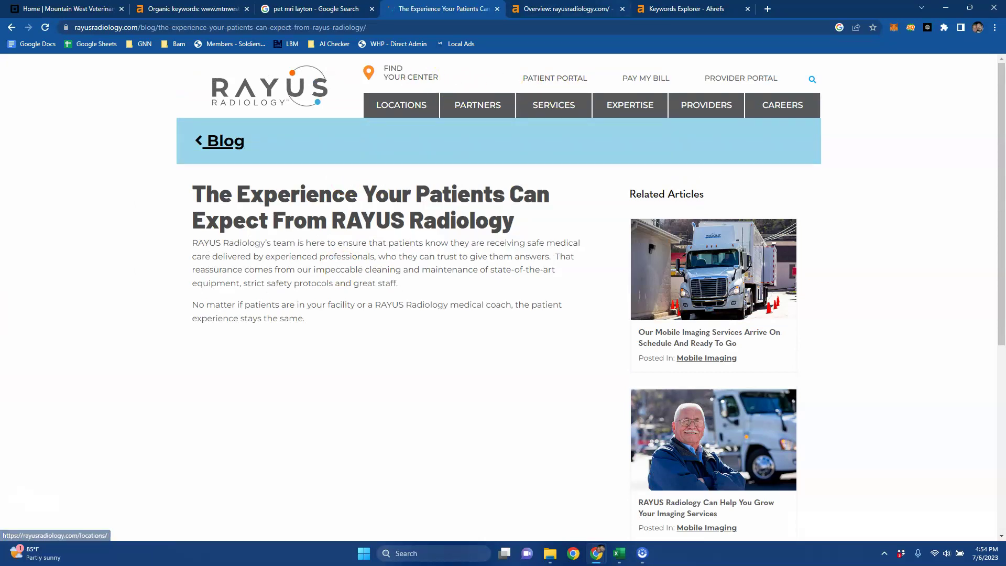
# Highlight rayusradiology.com's DR 50, UR 21, backlinks, referring domains, keywords and 37.9K traffic
pyautogui.hotkey('ctrl', 'Tab')
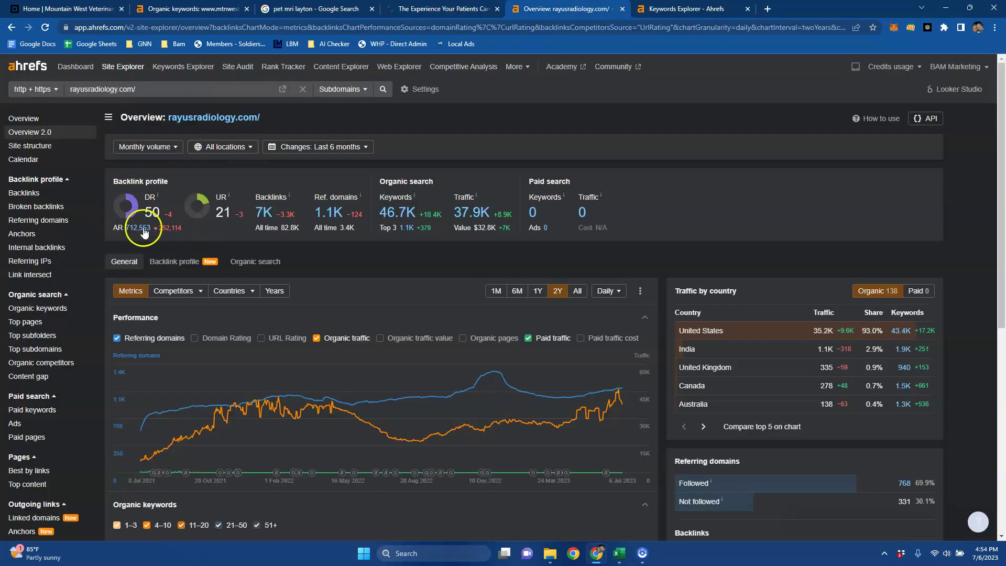
pyautogui.moveTo(138, 212); pyautogui.dragTo(175, 214)
pyautogui.tripleClick(216, 216)
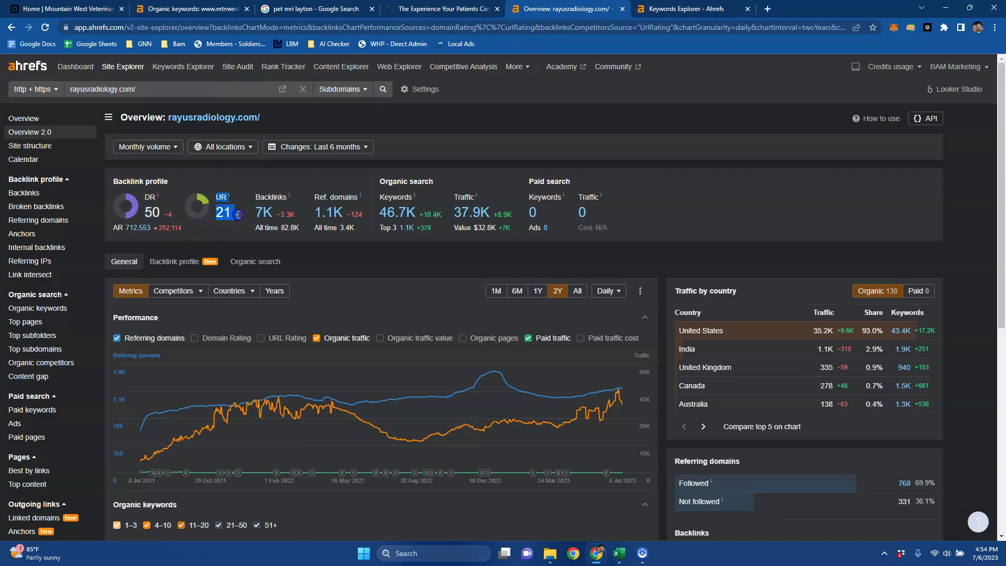
pyautogui.moveTo(237, 249); pyautogui.dragTo(380, 215)
pyautogui.moveTo(426, 239); pyautogui.dragTo(438, 214)
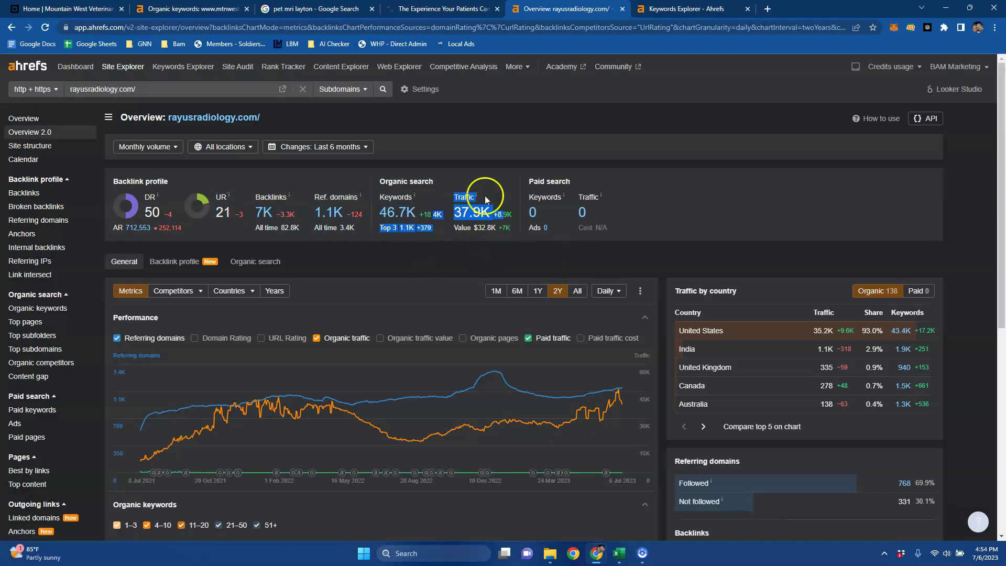
pyautogui.click(492, 263)
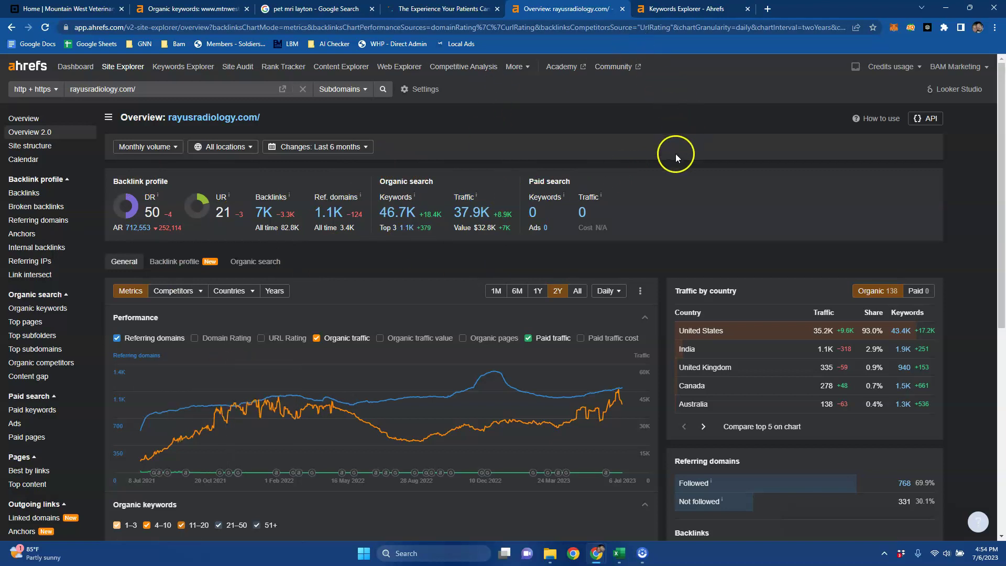
# Switch to the 'pet mri' keyword ideas and highlight the keyword with its 450 volume
pyautogui.hotkey('ctrl', 'Tab')
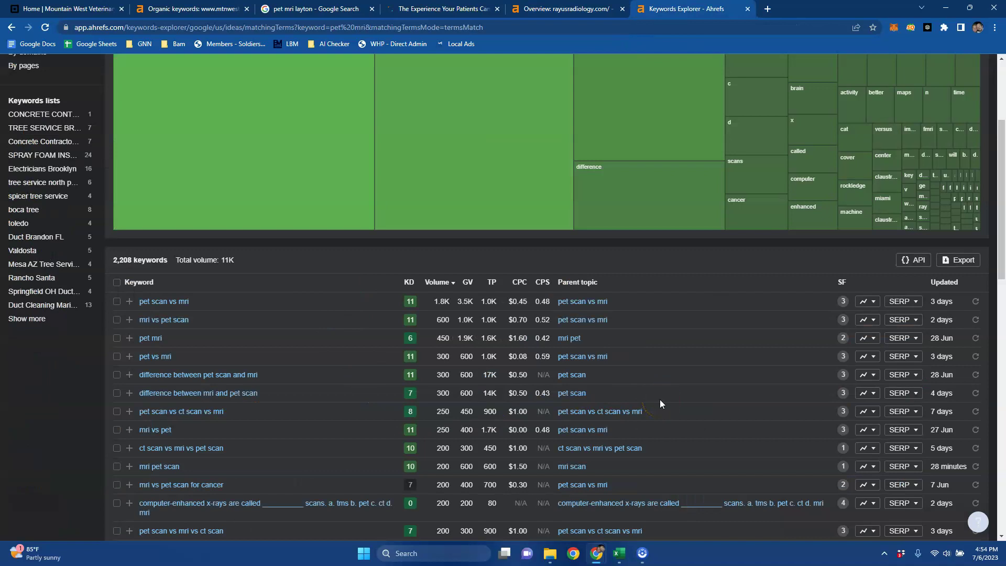
pyautogui.moveTo(140, 348); pyautogui.dragTo(134, 342)
pyautogui.moveTo(446, 338); pyautogui.dragTo(433, 339)
pyautogui.moveTo(176, 338); pyautogui.dragTo(137, 339)
pyautogui.moveTo(420, 340); pyautogui.dragTo(457, 337)
pyautogui.click(467, 245)
# Re-highlight the pet mri volume figures, then scroll through the 2,208 matching terms
pyautogui.moveTo(493, 332); pyautogui.dragTo(479, 338)
pyautogui.click(439, 256)
pyautogui.moveTo(438, 339); pyautogui.dragTo(464, 338)
pyautogui.click(419, 265)
pyautogui.moveTo(438, 340); pyautogui.dragTo(455, 345)
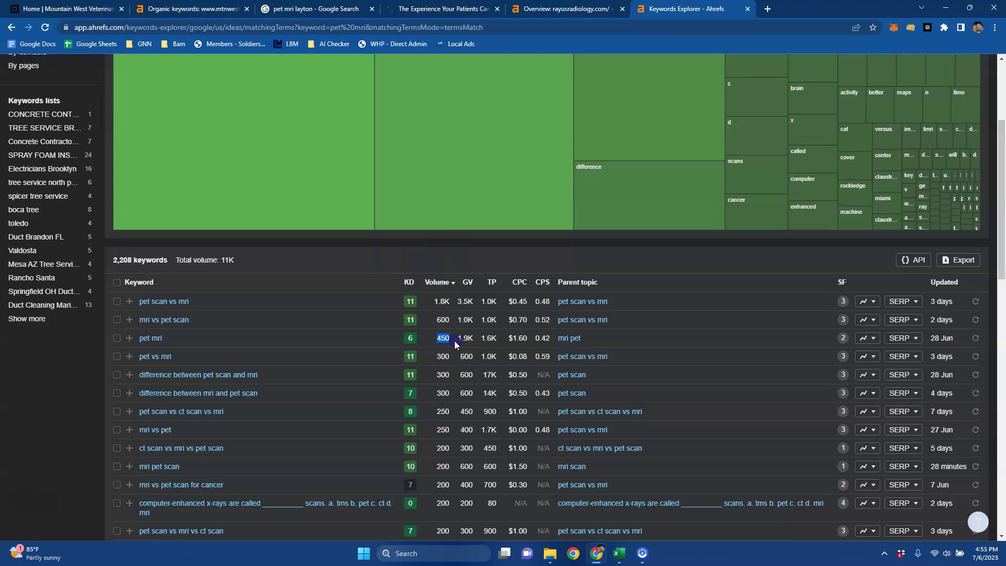
pyautogui.click(444, 251)
pyautogui.scroll(-3, 458, 350)
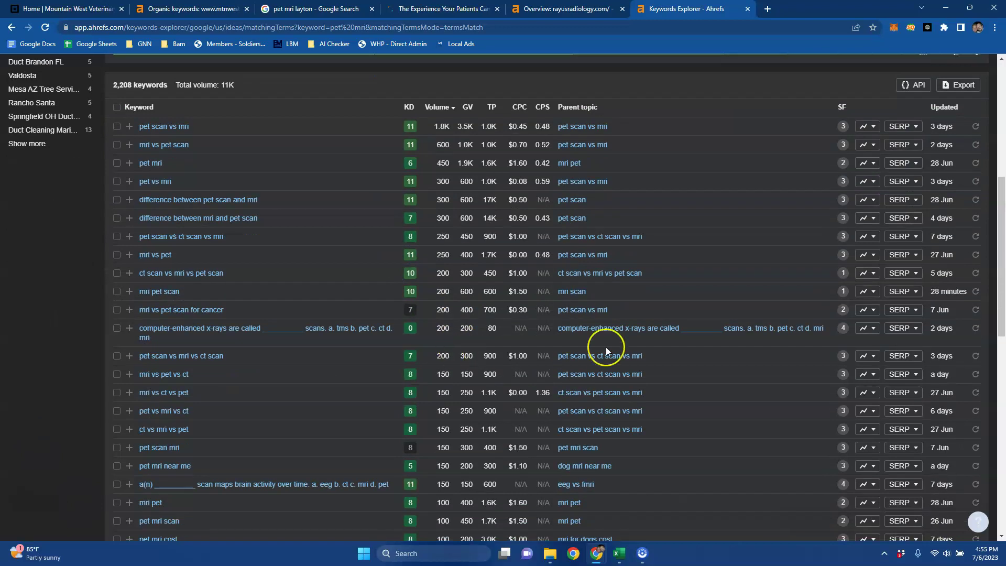
pyautogui.scroll(-10, 606, 347)
pyautogui.scroll(14, 607, 351)
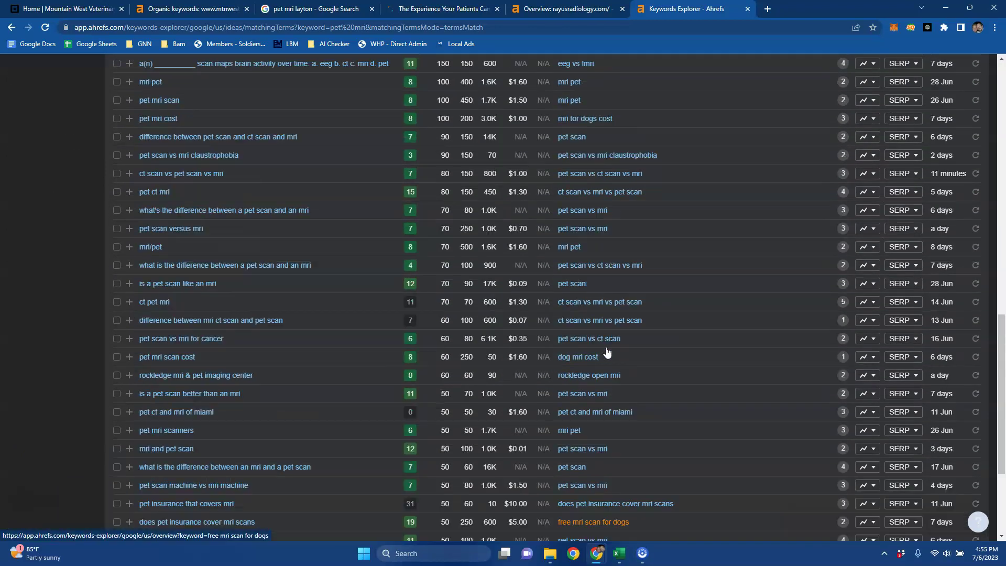
pyautogui.scroll(-2, 399, 432)
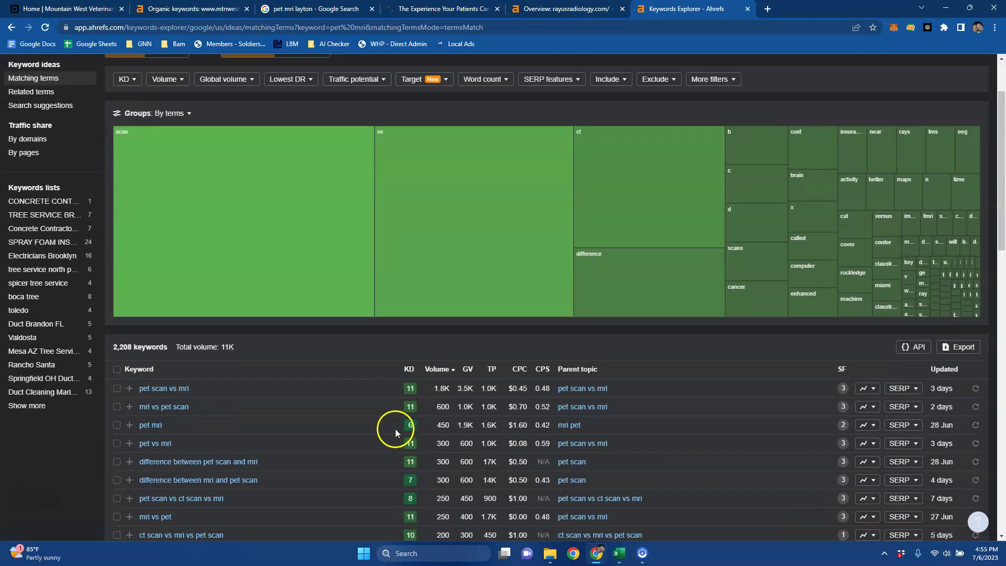